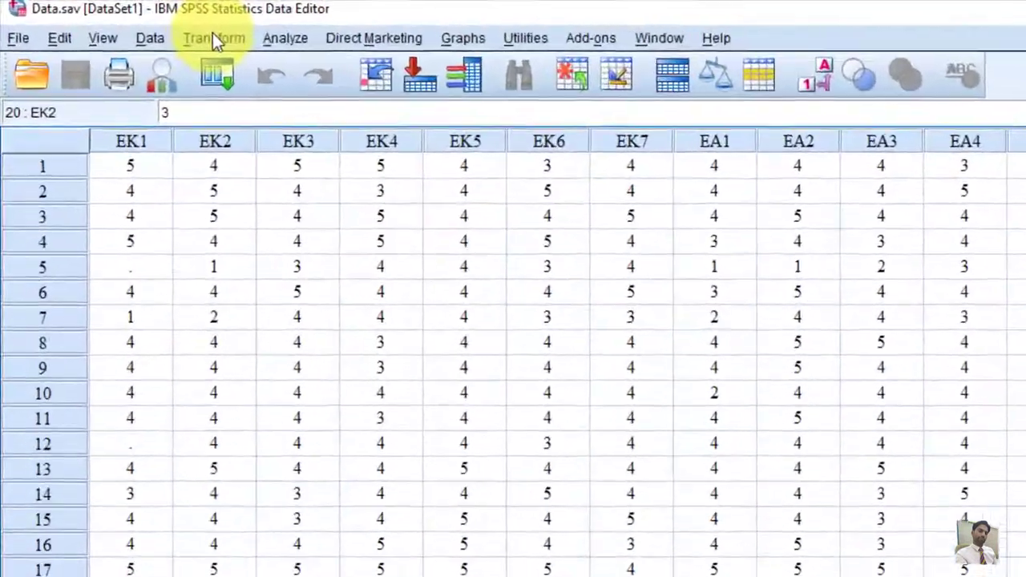
Open Replace Missing Values and clear its previous variable selections.
left_click(125, 22)
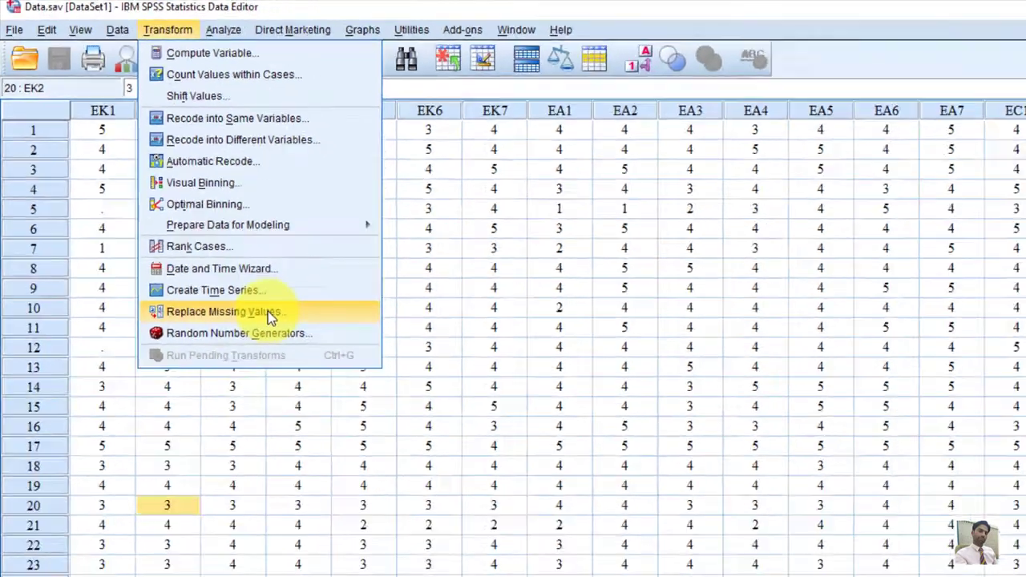
left_click(359, 418)
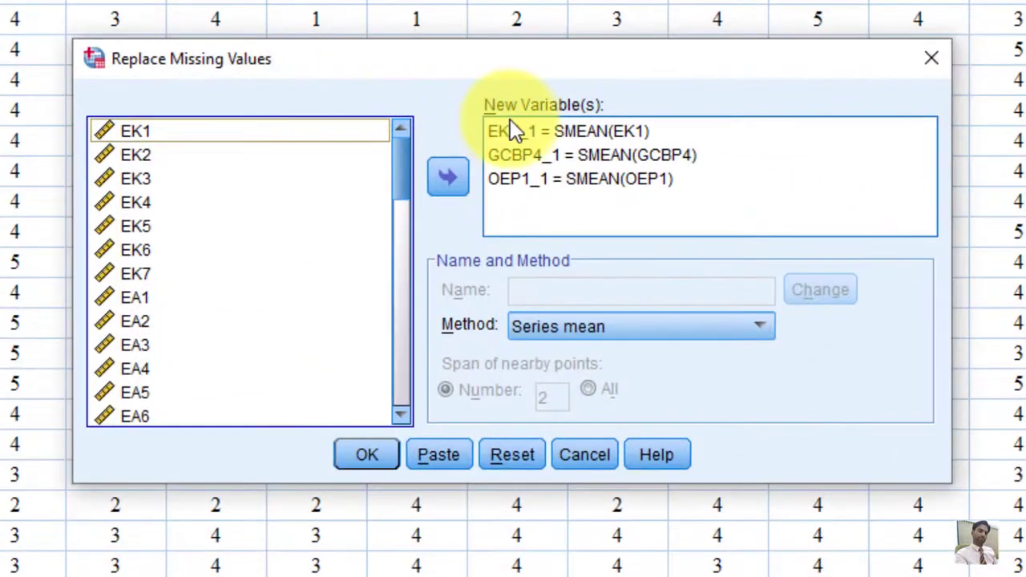
left_click(522, 460)
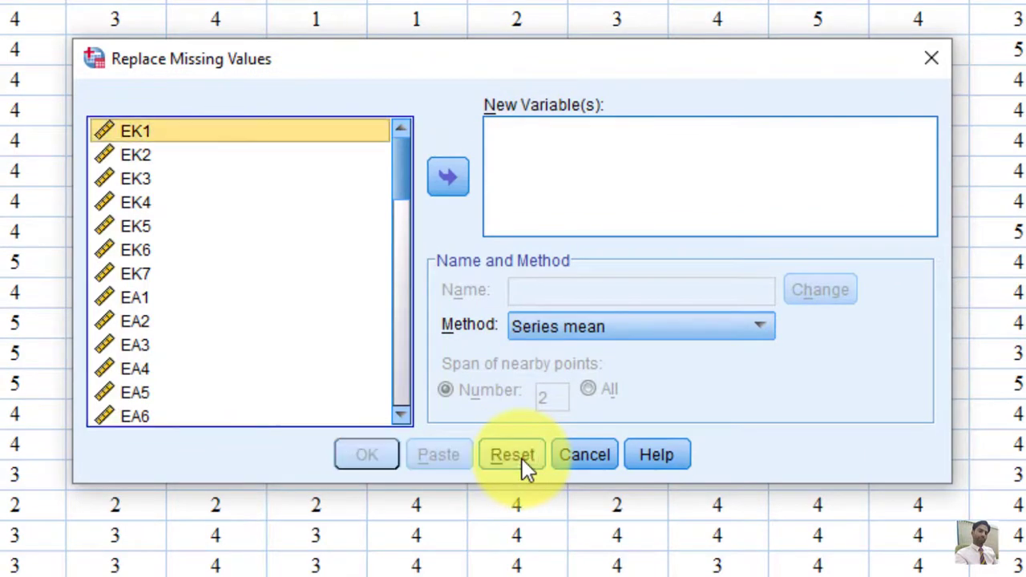
Add EK1, GCBP4 and OEP1 to the list of new variables for missing value replacement.
left_click(228, 137)
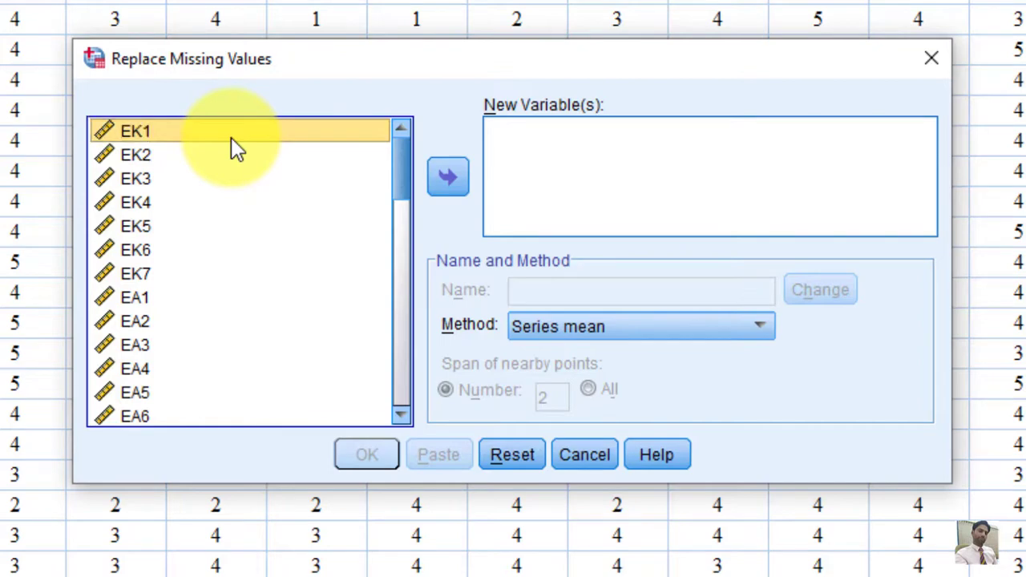
left_click(447, 180)
scroll(415, 257, "down", 6)
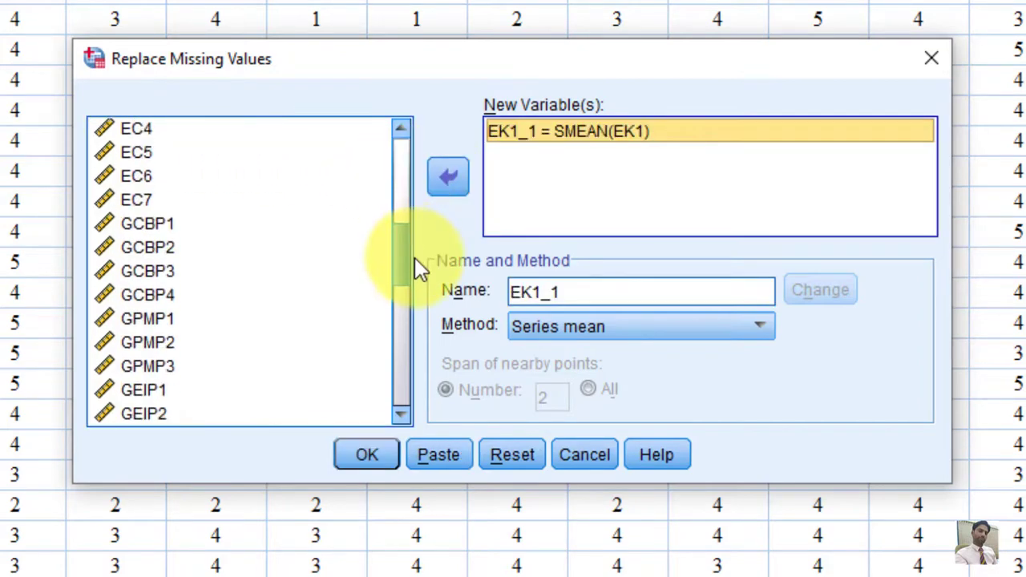
left_click(153, 275)
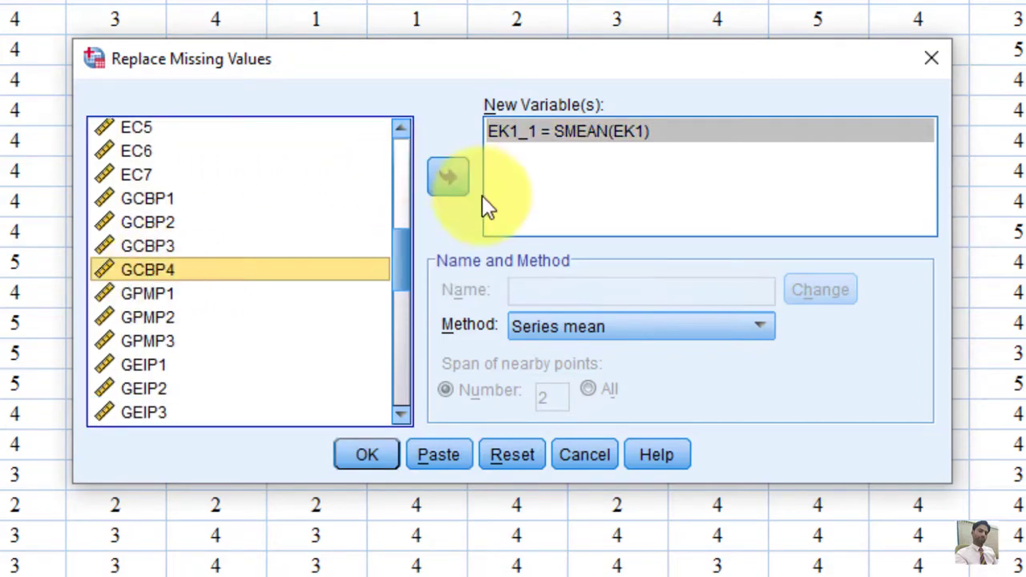
left_click(463, 181)
left_click_drag(406, 271, 410, 320)
left_click(271, 301)
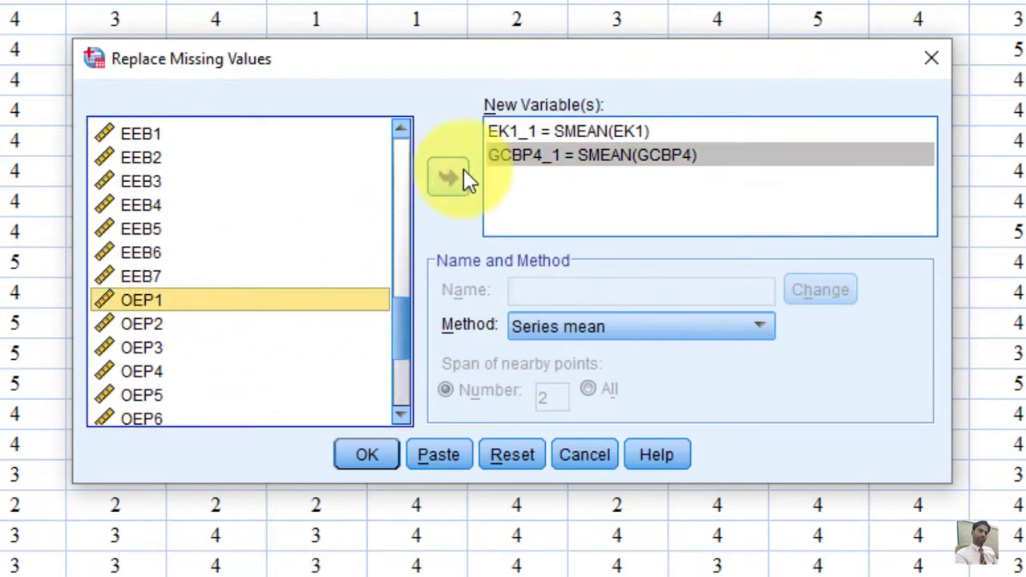
left_click(464, 173)
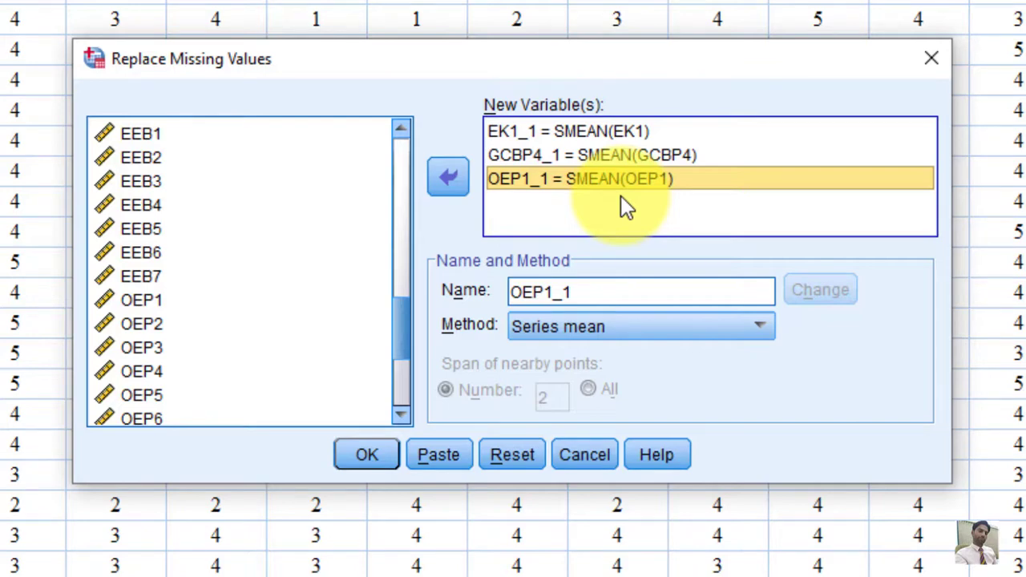
Choose Series mean as the replacement method and run the missing value replacement.
left_click(748, 325)
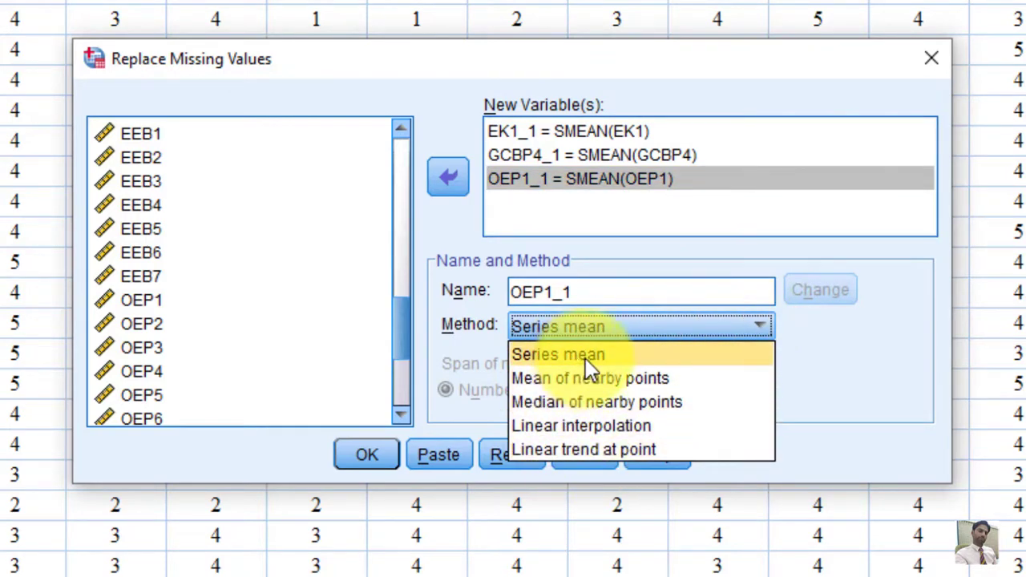
left_click(545, 356)
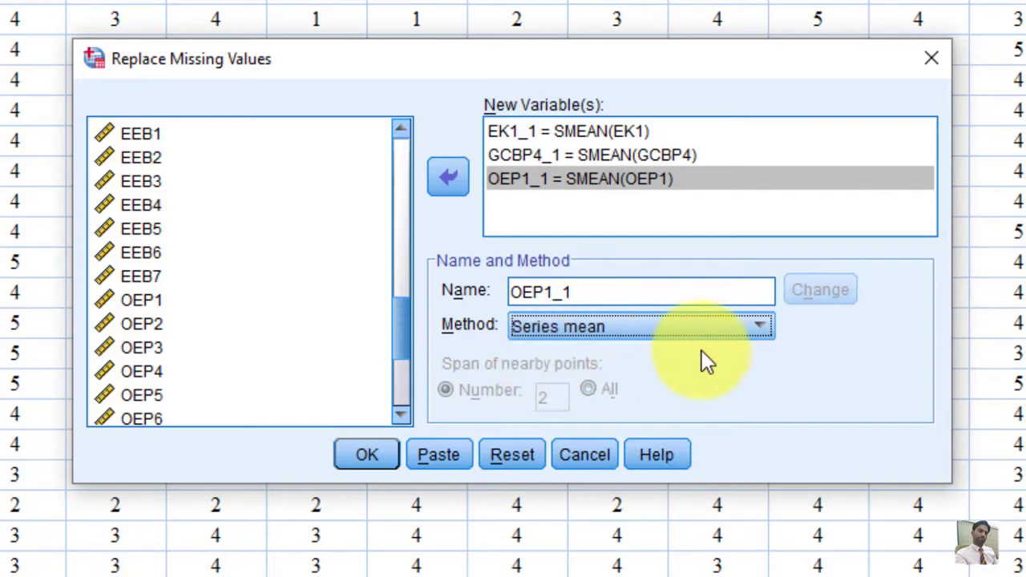
left_click(380, 454)
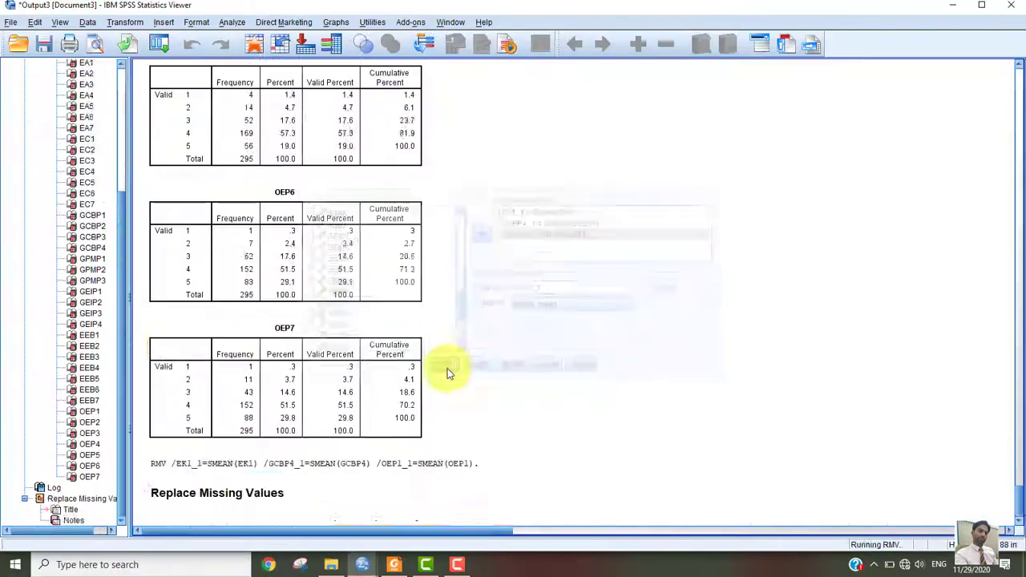
In the Data.sav data window, examine the new columns EK1_1, GCBP4_1 and OEP1_1 and compare them with the original variables.
mouse_move(362, 565)
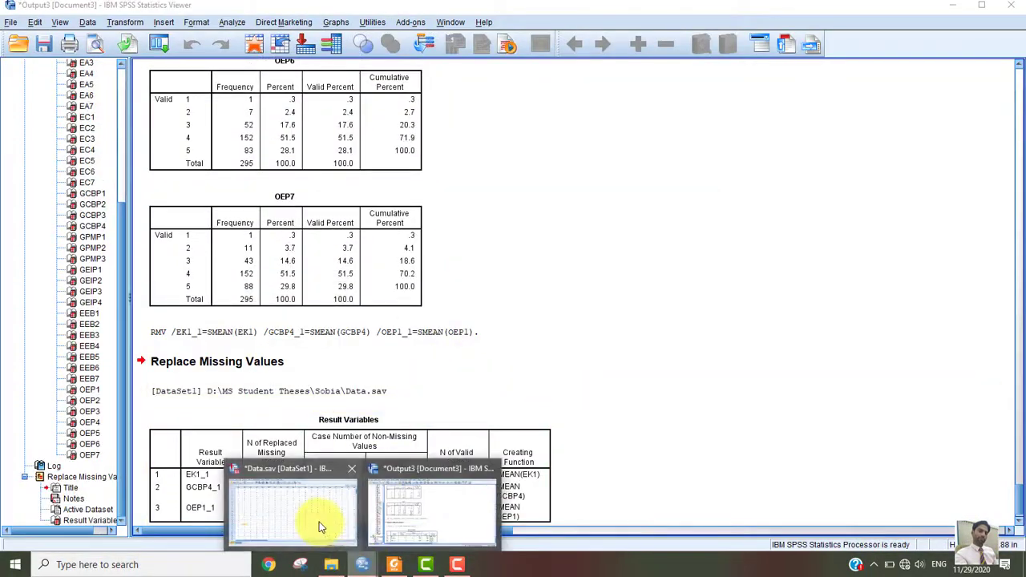
left_click(319, 527)
scroll(858, 475, "right", 2)
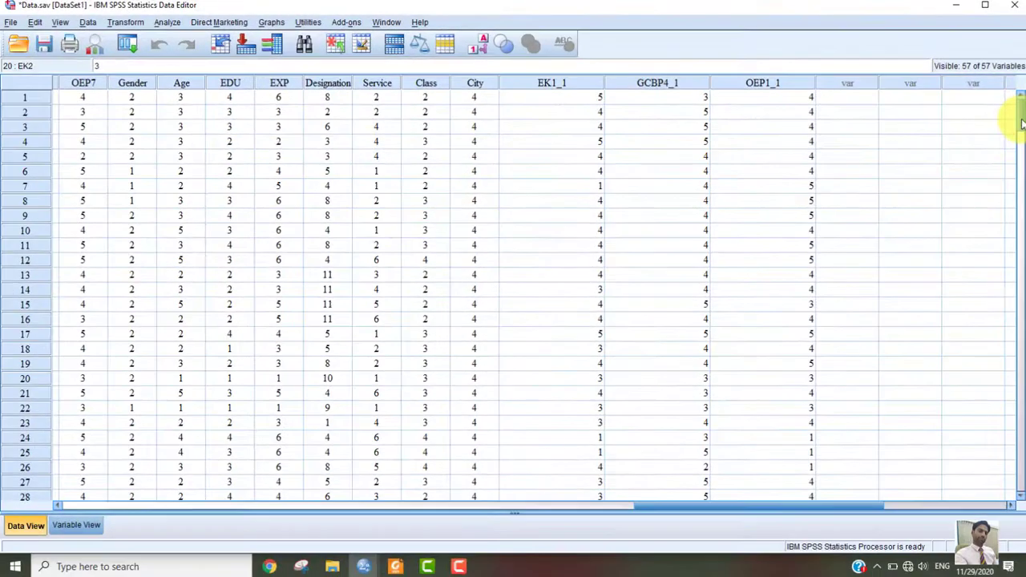
left_click_drag(1020, 115, 1012, 92)
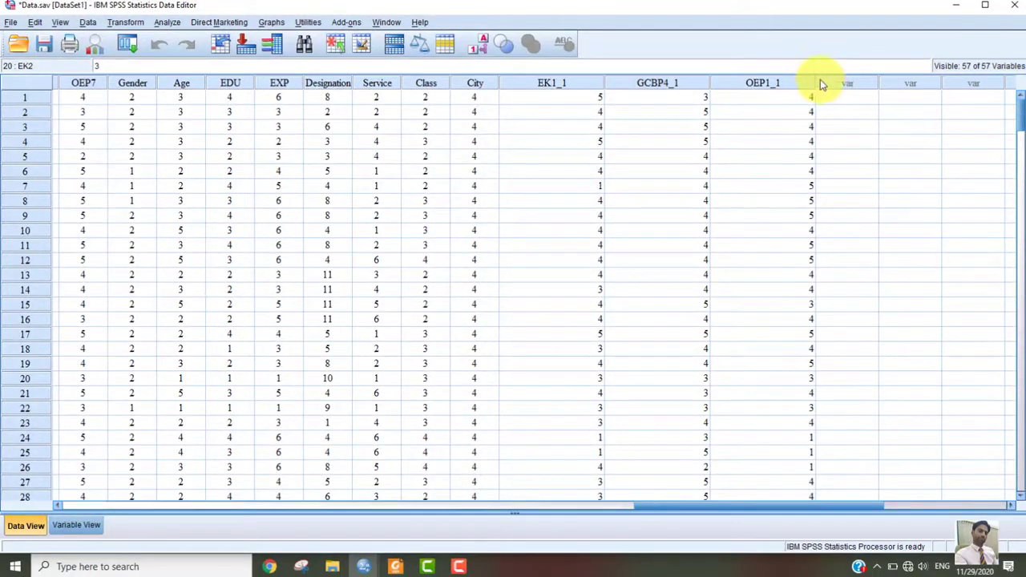
left_click(553, 84)
left_click(653, 84)
left_click(779, 85)
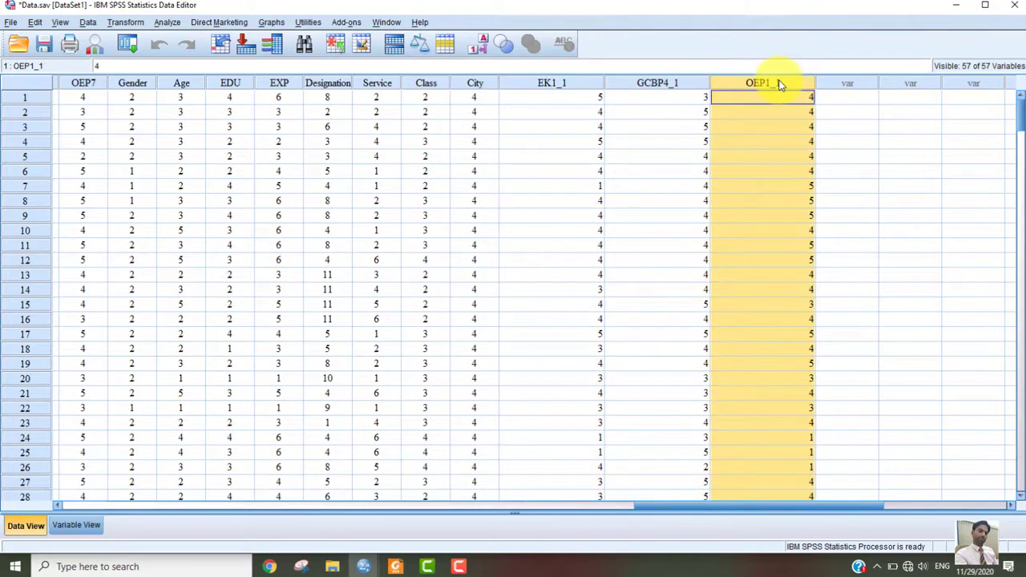
left_click_drag(641, 505, 32, 482)
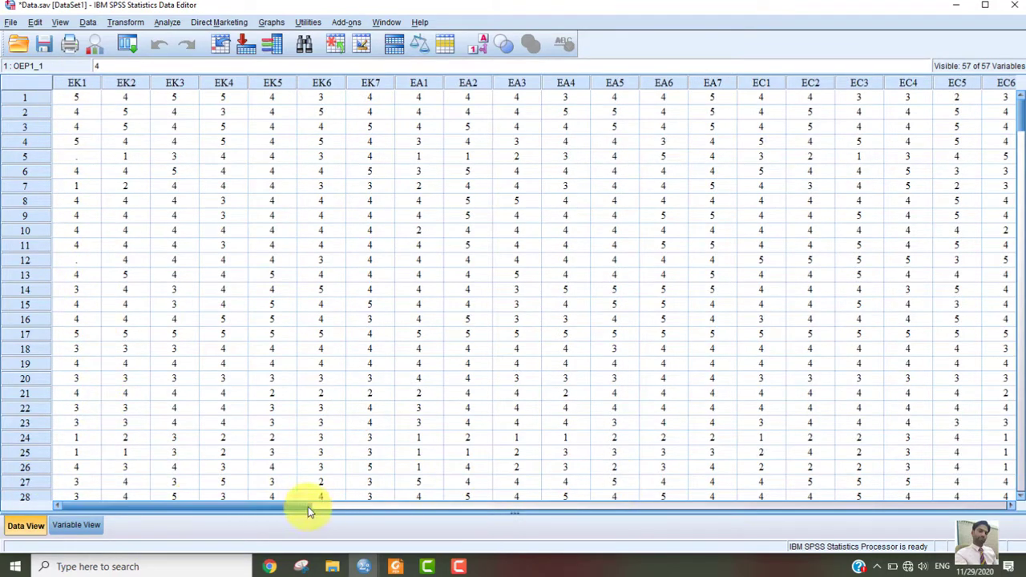
left_click_drag(297, 507, 875, 507)
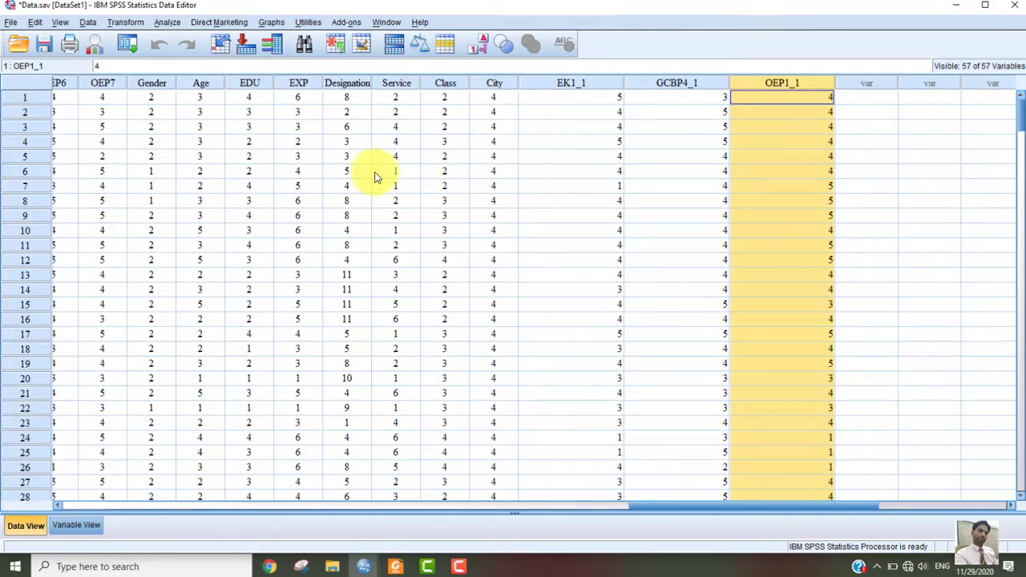
Open Missing Value Analysis and clear its previous settings.
left_click(167, 22)
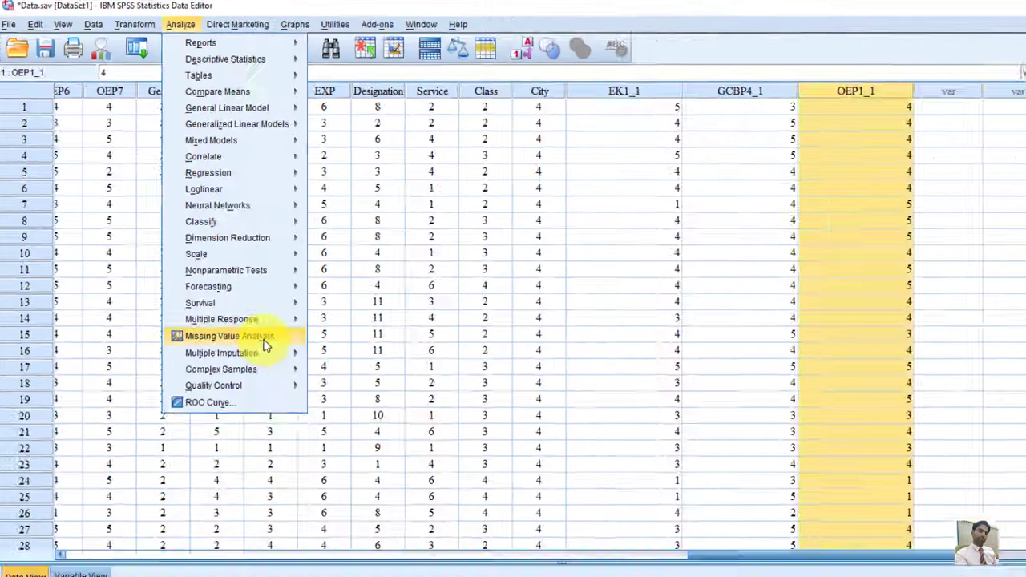
left_click(263, 340)
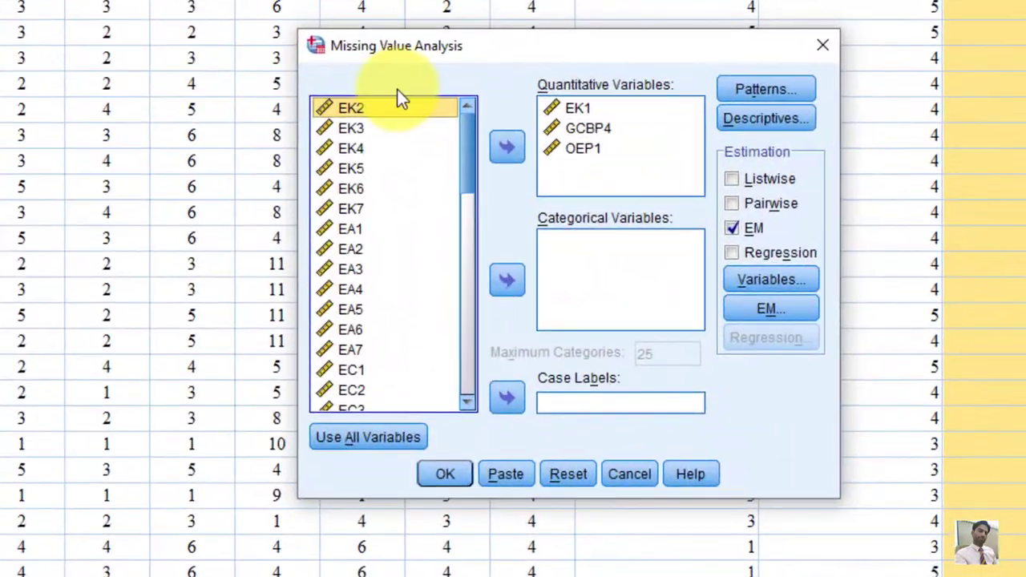
left_click(569, 476)
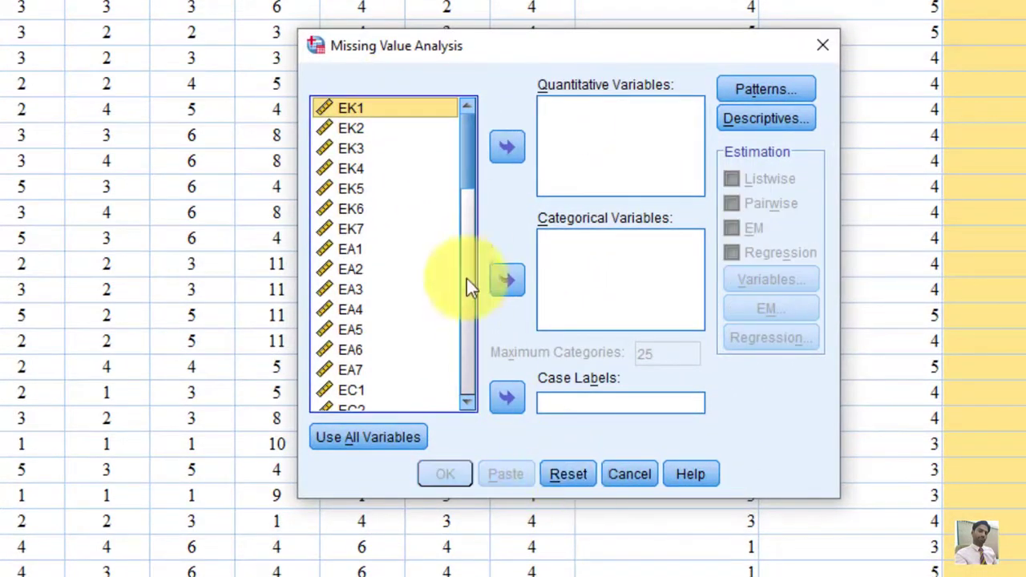
Add EK1, GCBP4 and OEP1 as quantitative variables for the missing value analysis.
left_click(507, 148)
scroll(468, 172, "down", 6)
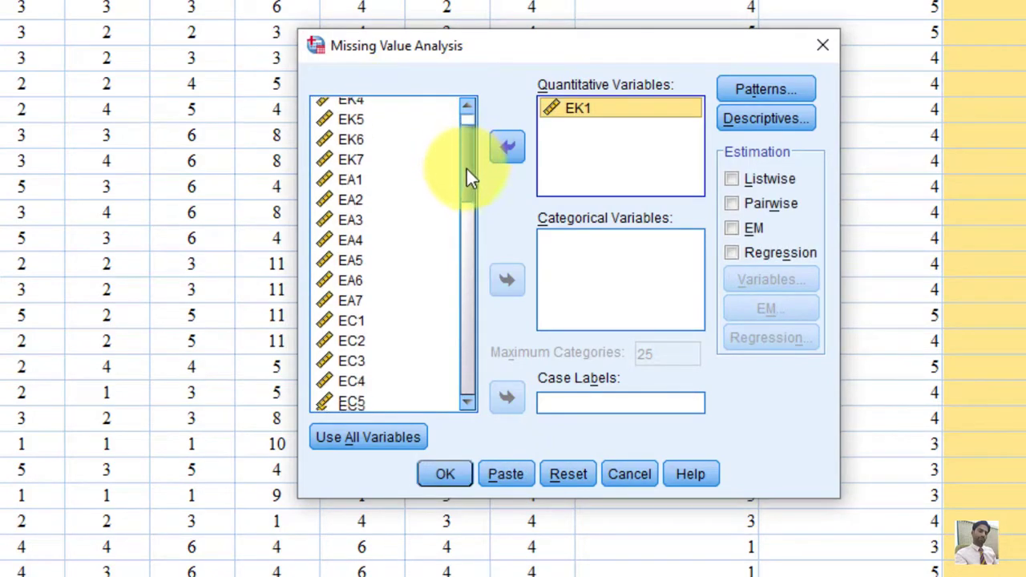
left_click(368, 210)
left_click(506, 152)
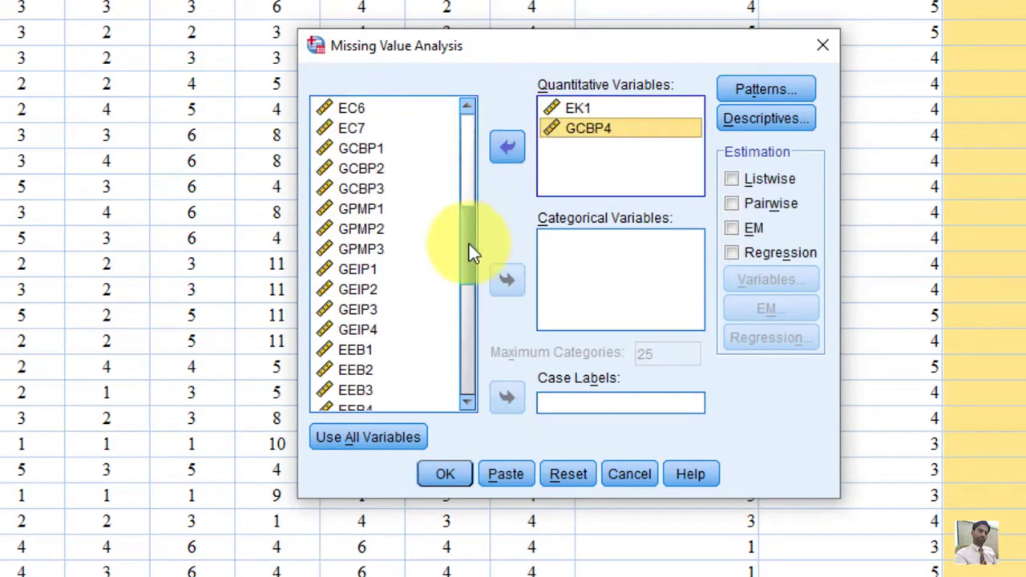
left_click_drag(465, 242, 471, 322)
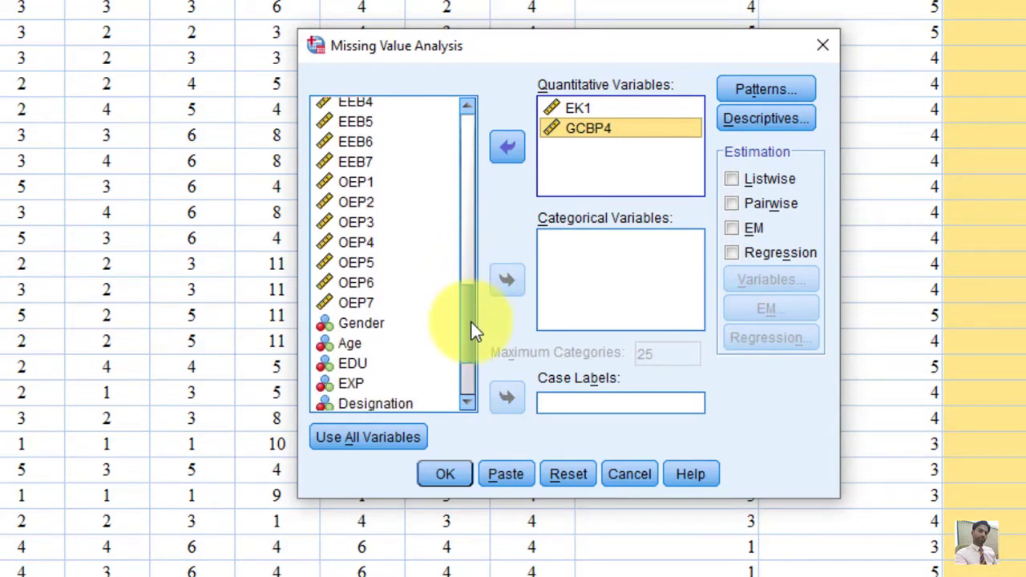
left_click(371, 181)
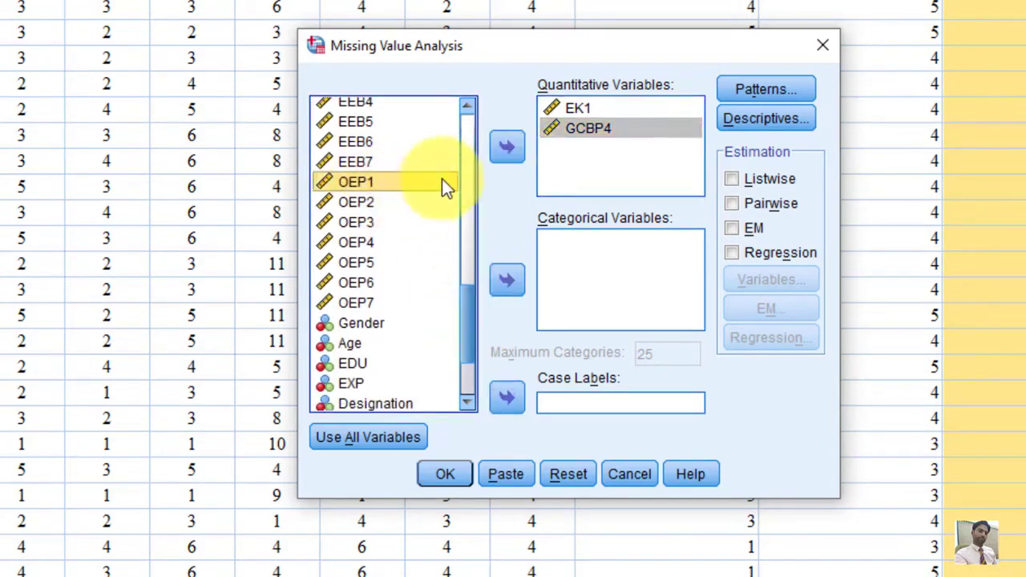
left_click(506, 152)
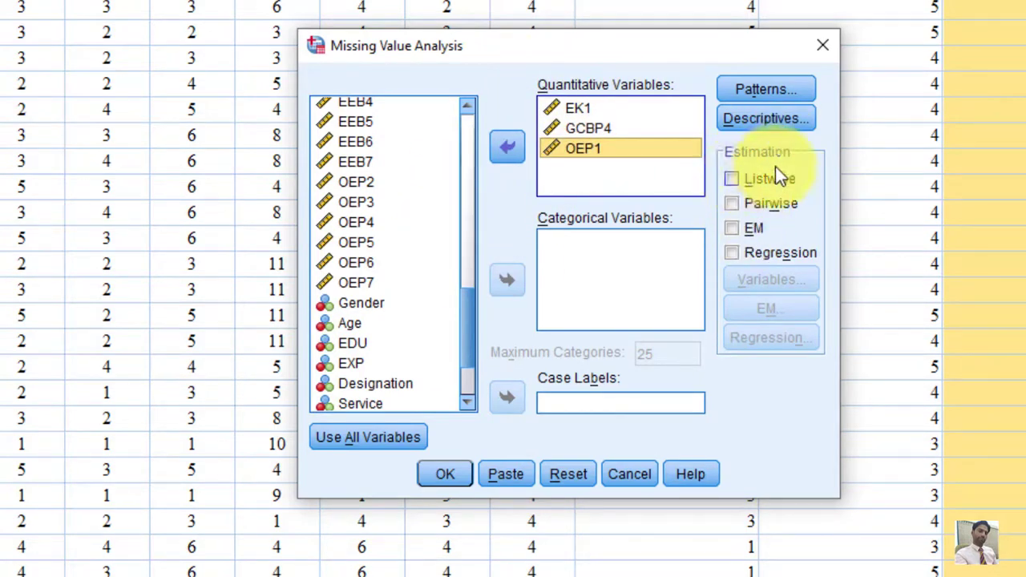
Run the analysis with EM estimation, saving the completed data to a new dataset named complete_data.
left_click(735, 229)
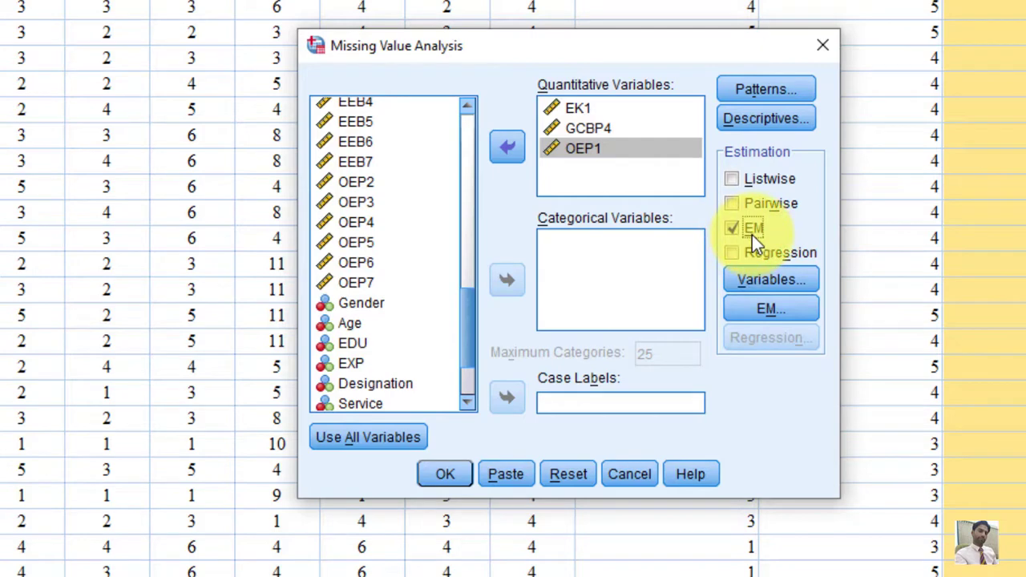
left_click(761, 311)
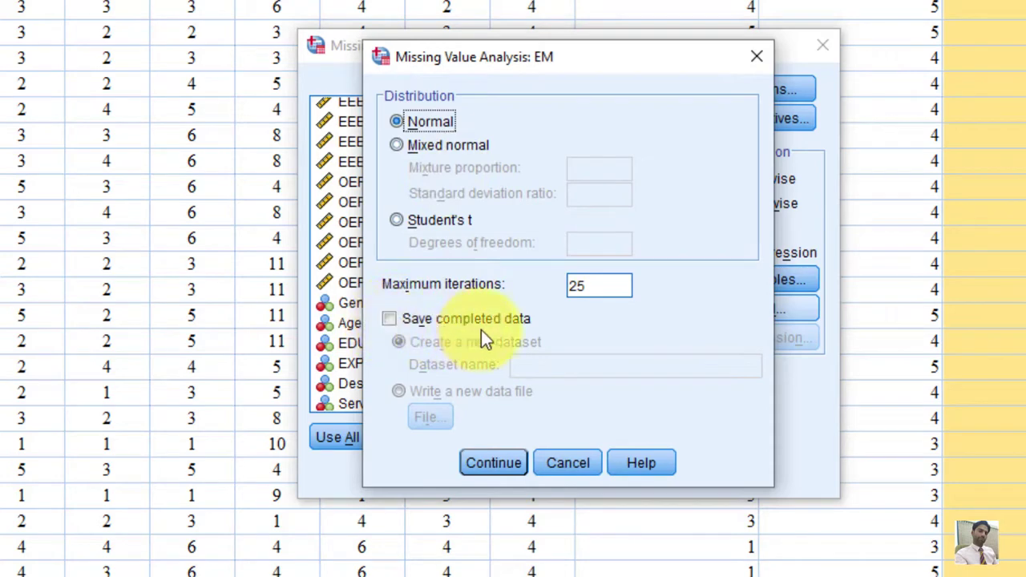
left_click(388, 319)
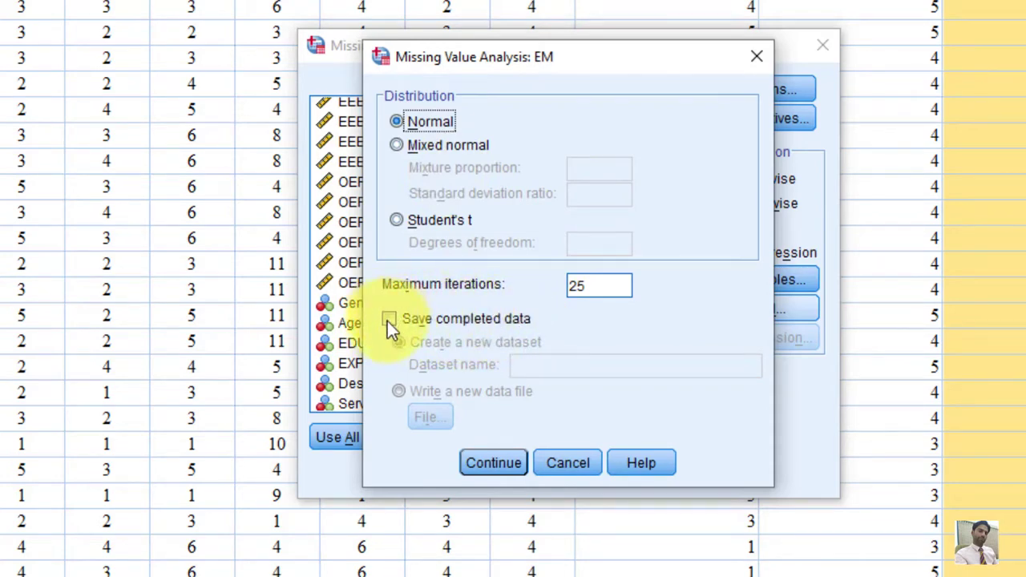
left_click(536, 365)
type("co")
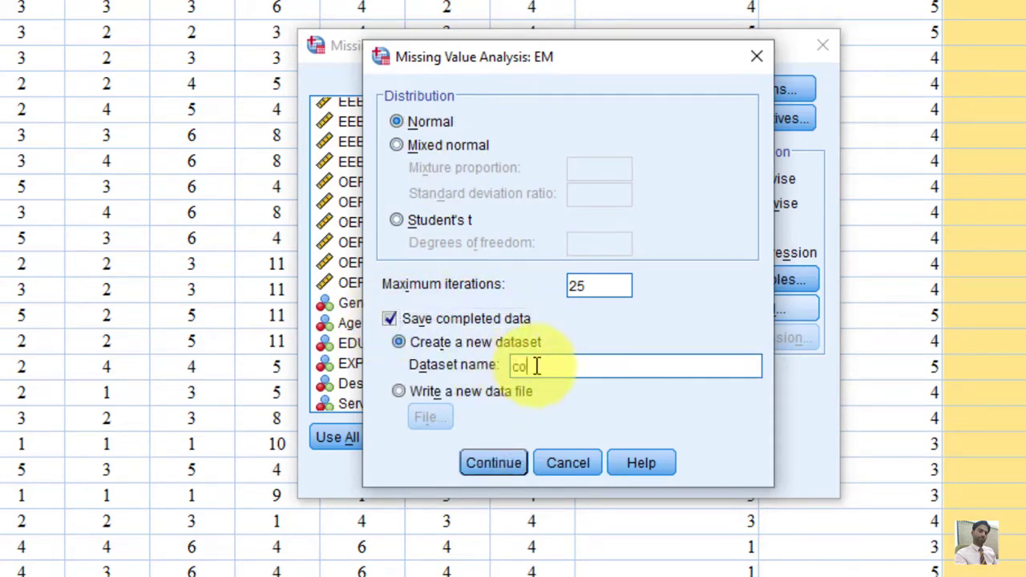
type("mplete_data")
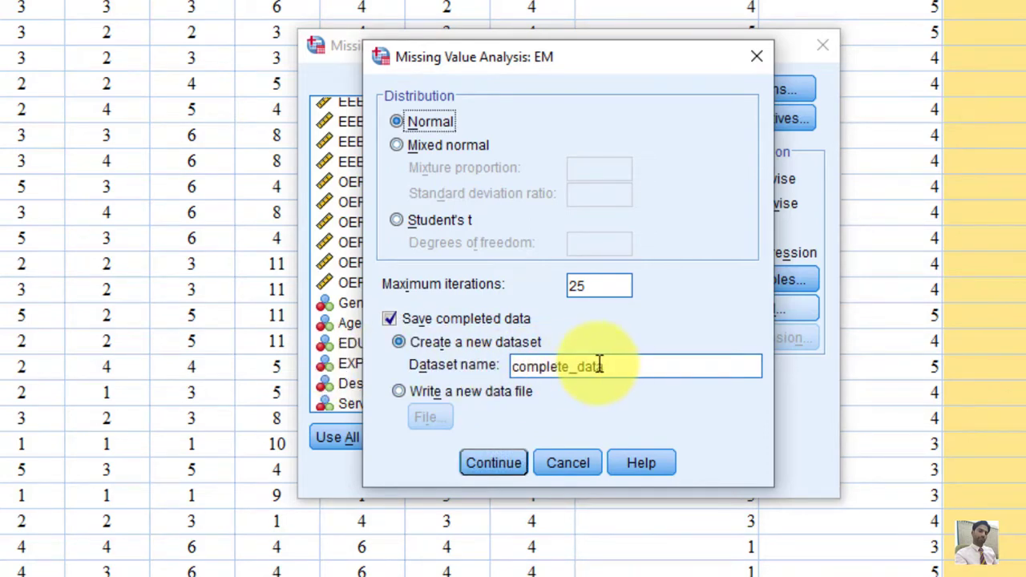
left_click(513, 459)
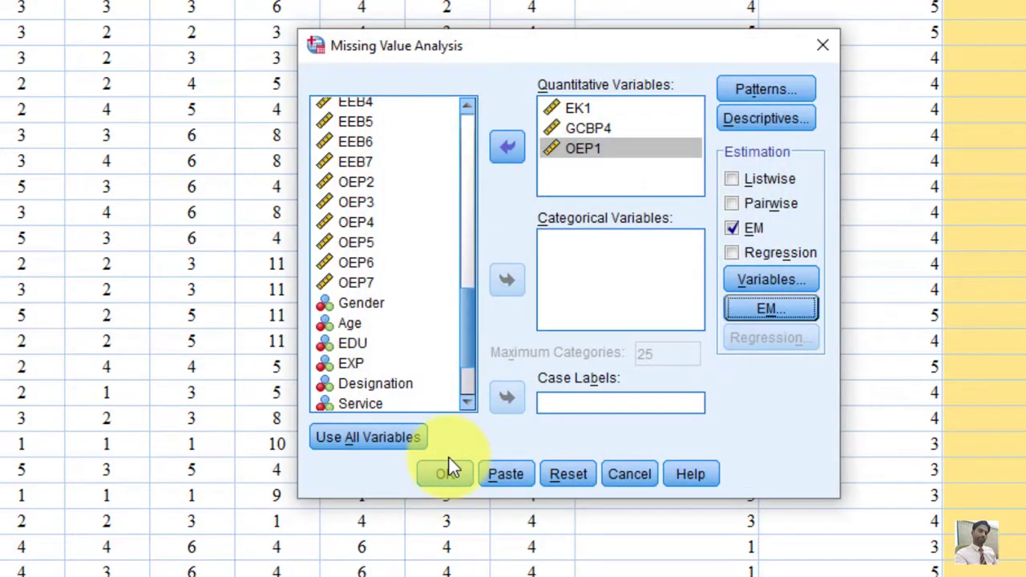
left_click(444, 474)
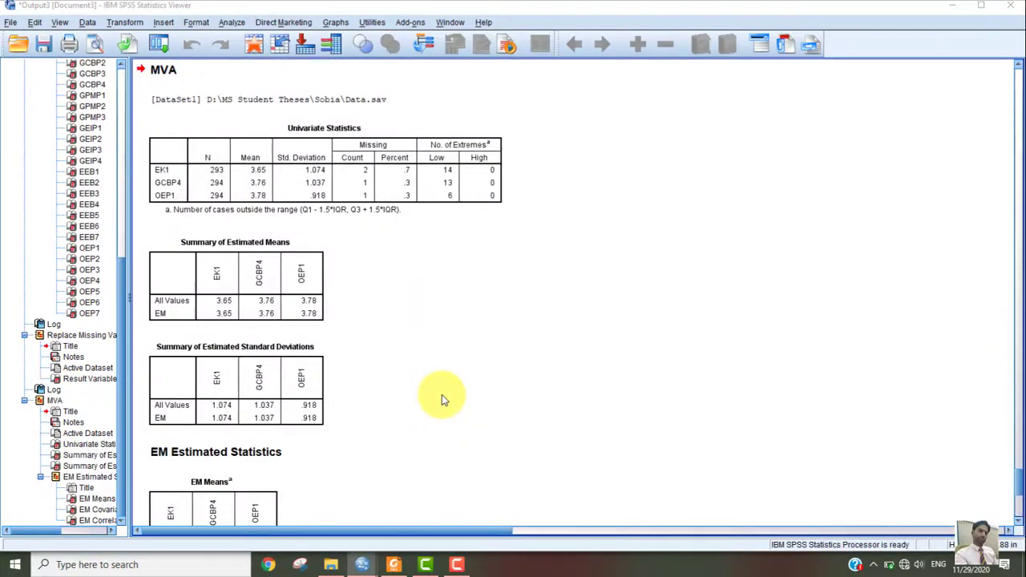
Inspect the imputed variables in the complete_data dataset and return to the Data.sav data window.
mouse_move(362, 562)
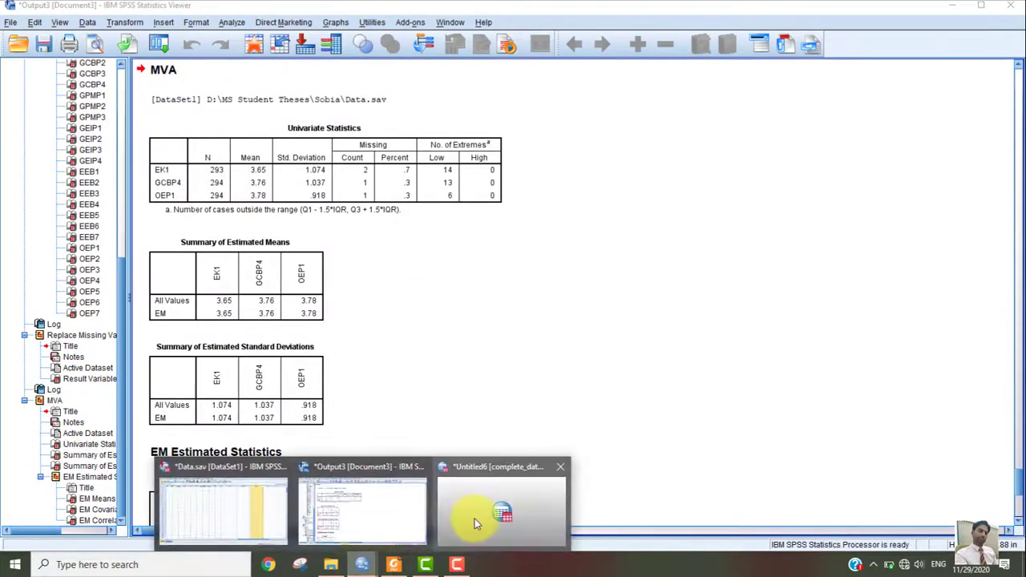
left_click(474, 519)
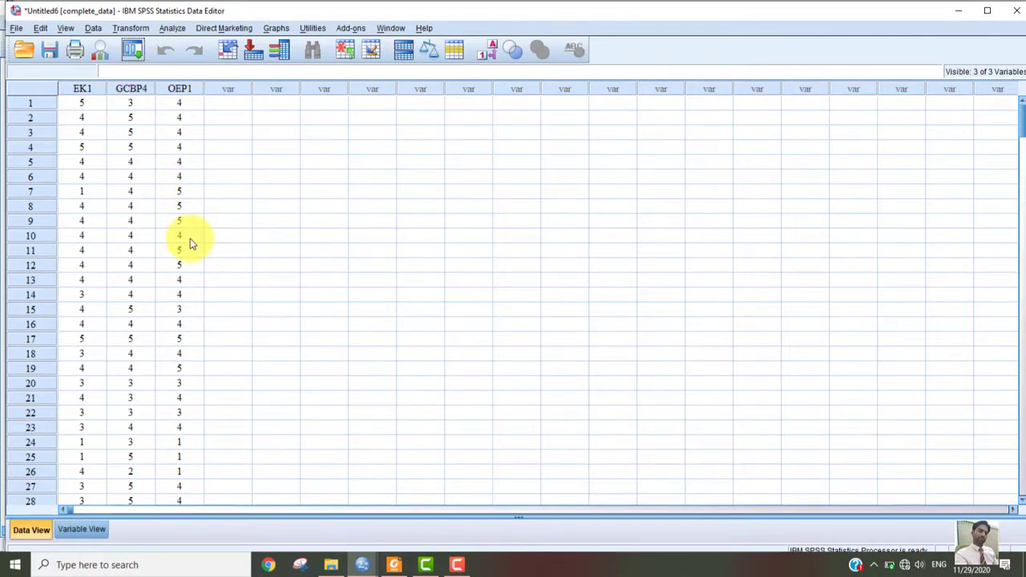
left_click(363, 565)
left_click(250, 515)
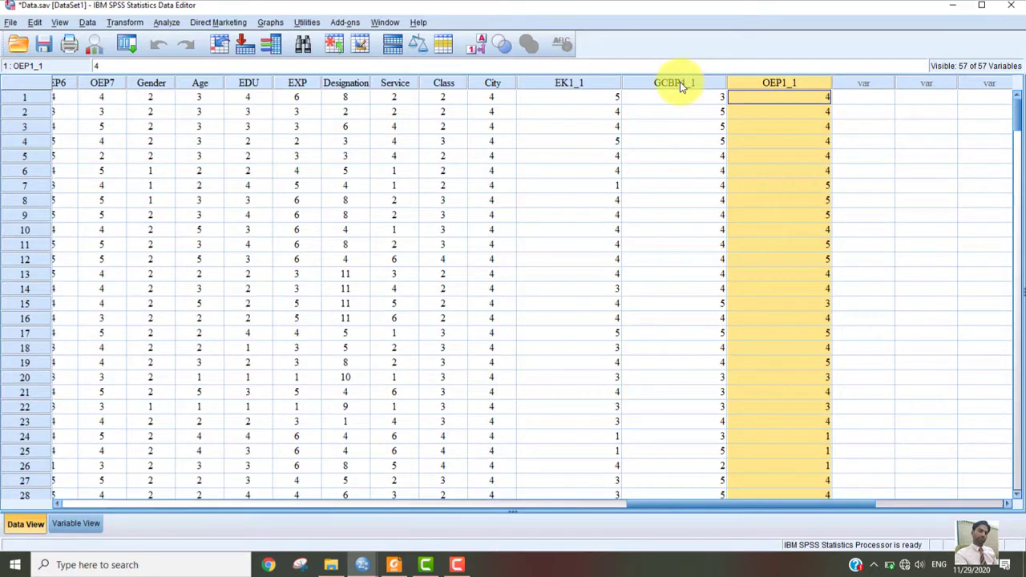
Copy the EK1, GCBP4 and OEP1 columns from the complete_data dataset into the empty columns after OEP1_1 in Data.sav.
mouse_move(360, 561)
left_click(508, 518)
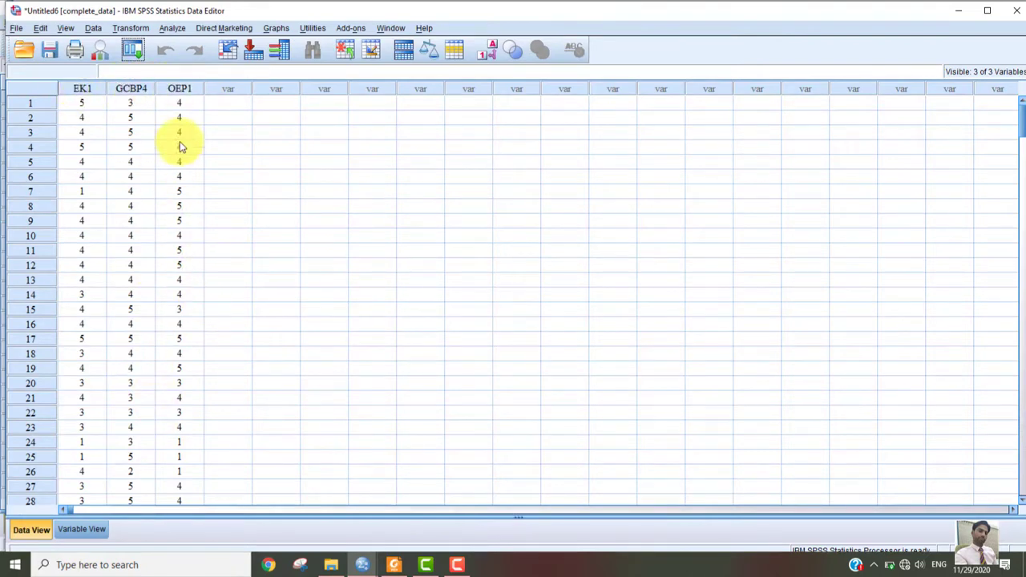
left_click(181, 92)
left_click(131, 91, "ctrl")
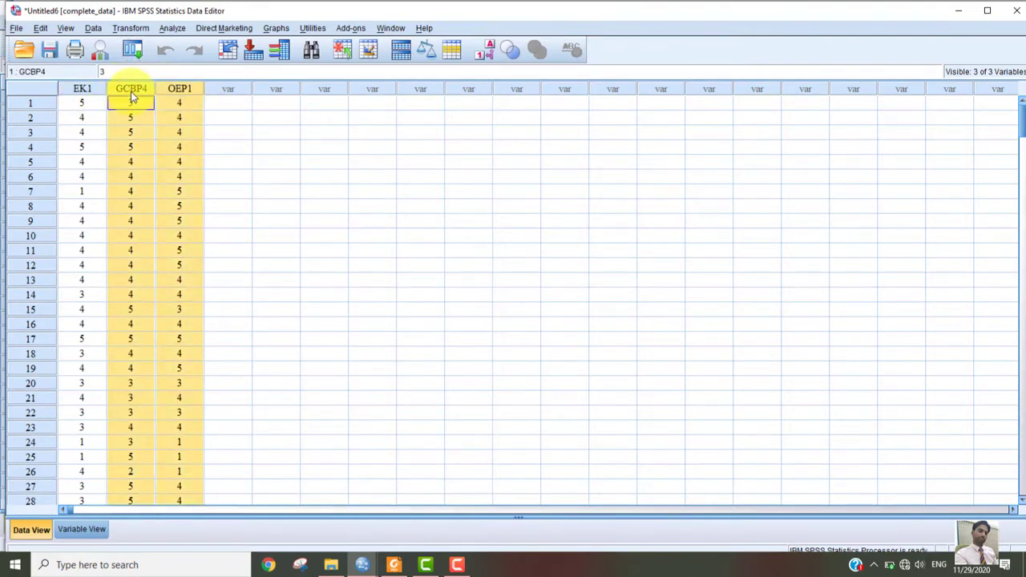
left_click(88, 88, "ctrl")
mouse_move(362, 565)
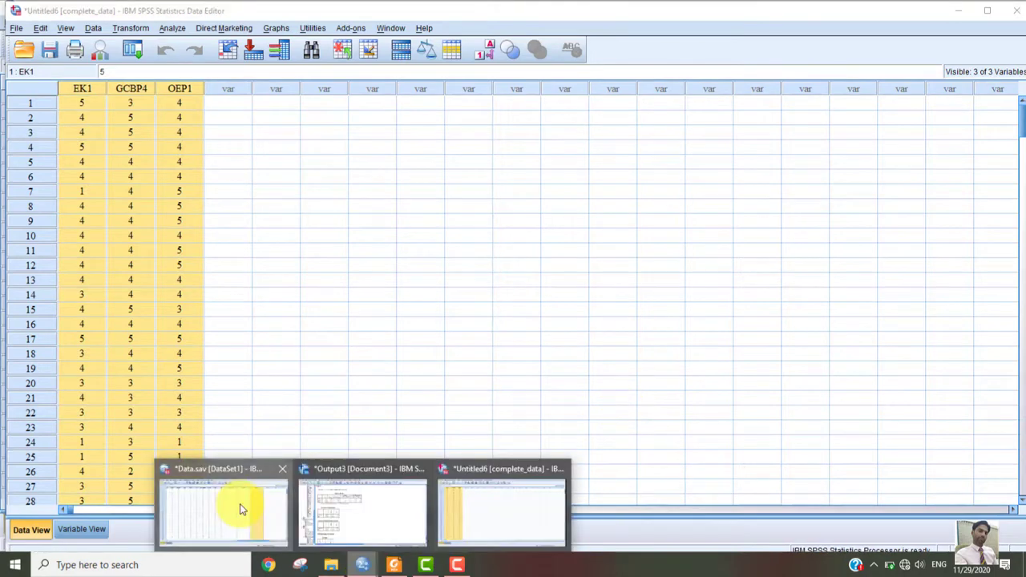
left_click(240, 506)
left_click(873, 87)
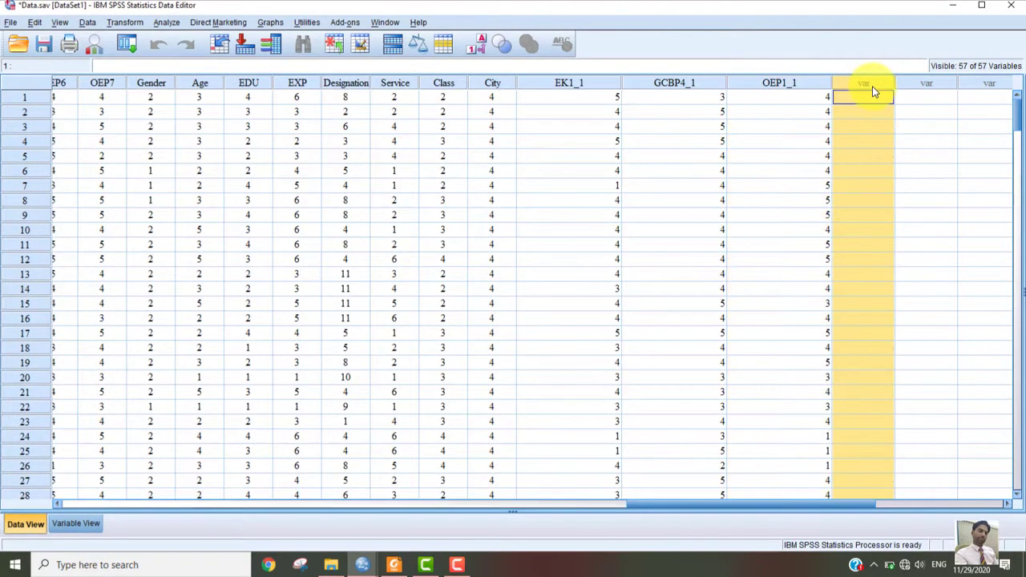
key("ctrl+v")
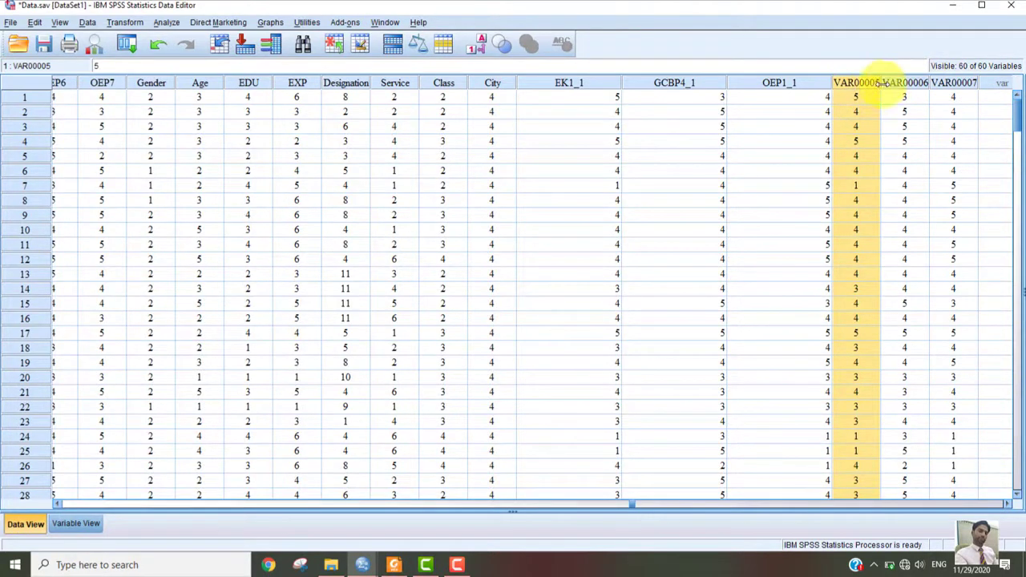
Rename the three pasted variables in rows 58 to 60 as EK1a, GCBP4a and OEP1a.
left_click(77, 524)
left_click(95, 347)
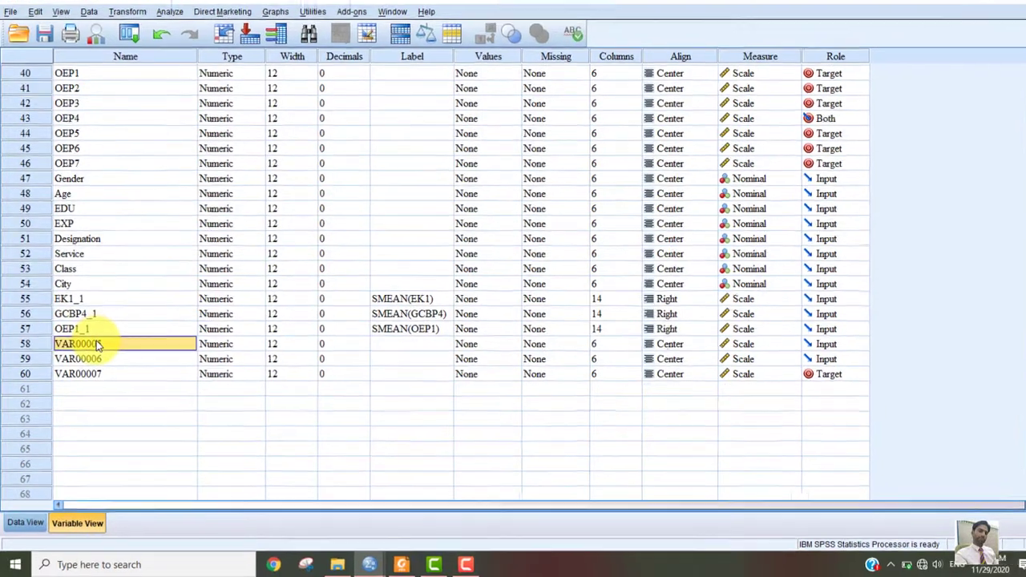
key("BackSpace")
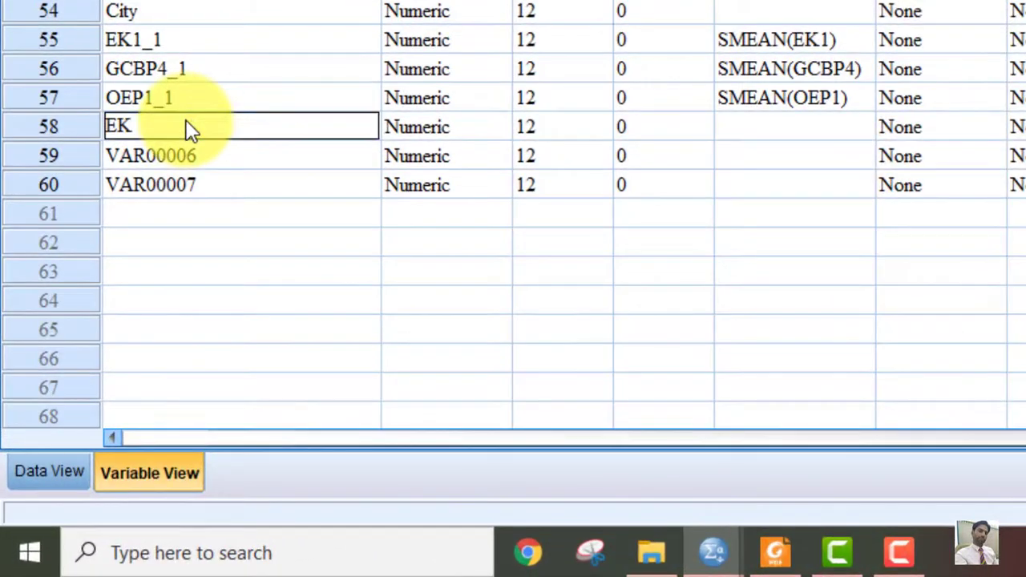
type("EK1a")
left_click(217, 168)
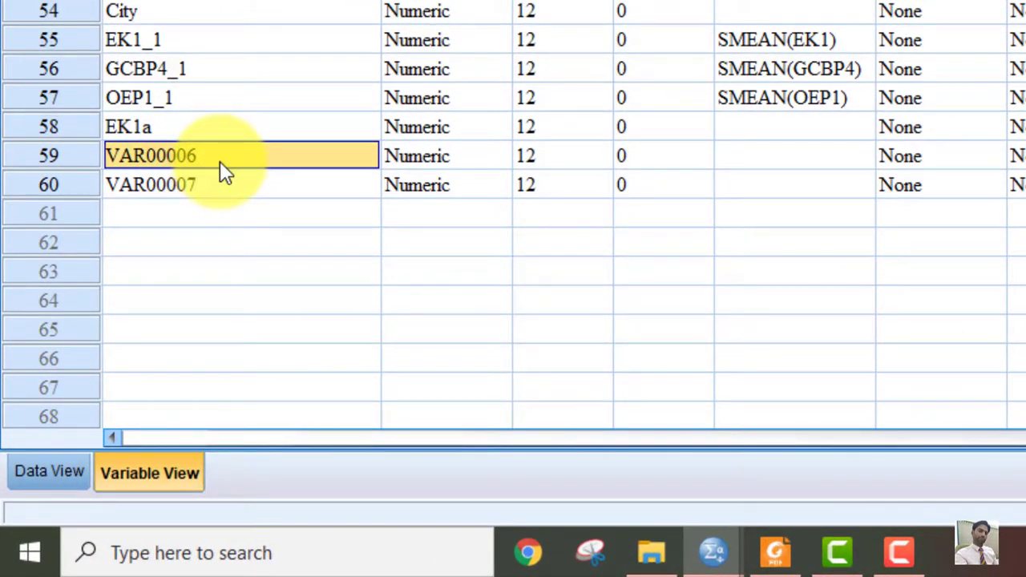
key("BackSpace")
type("GCBP4a")
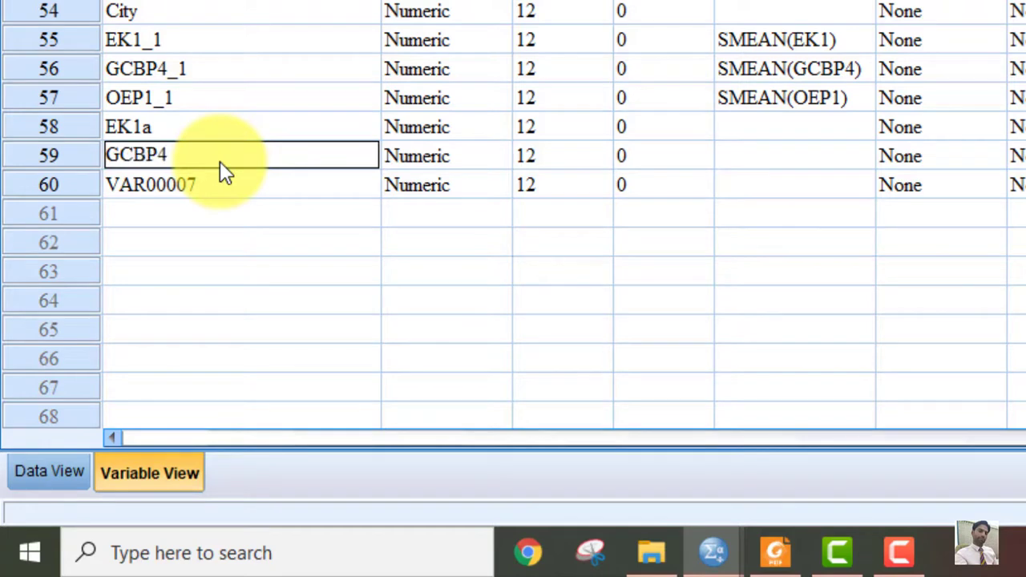
left_click(201, 185)
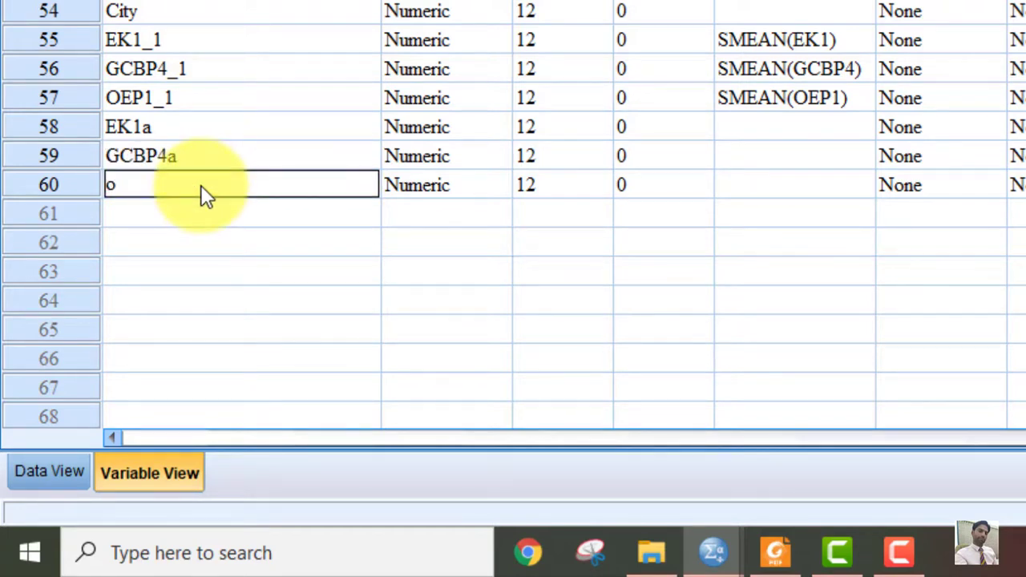
key("BackSpace")
type("OEP1a")
left_click(197, 241)
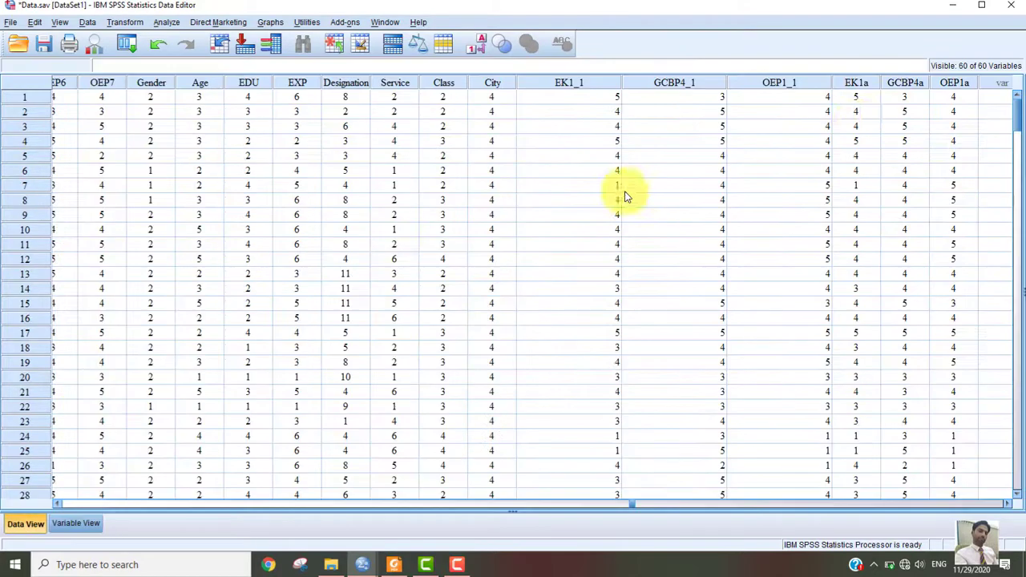
Compare the series mean columns EK1_1, GCBP4_1 and OEP1_1 with the EM columns EK1a, GCBP4a and OEP1a in the data.
left_click(908, 85)
left_click(827, 97)
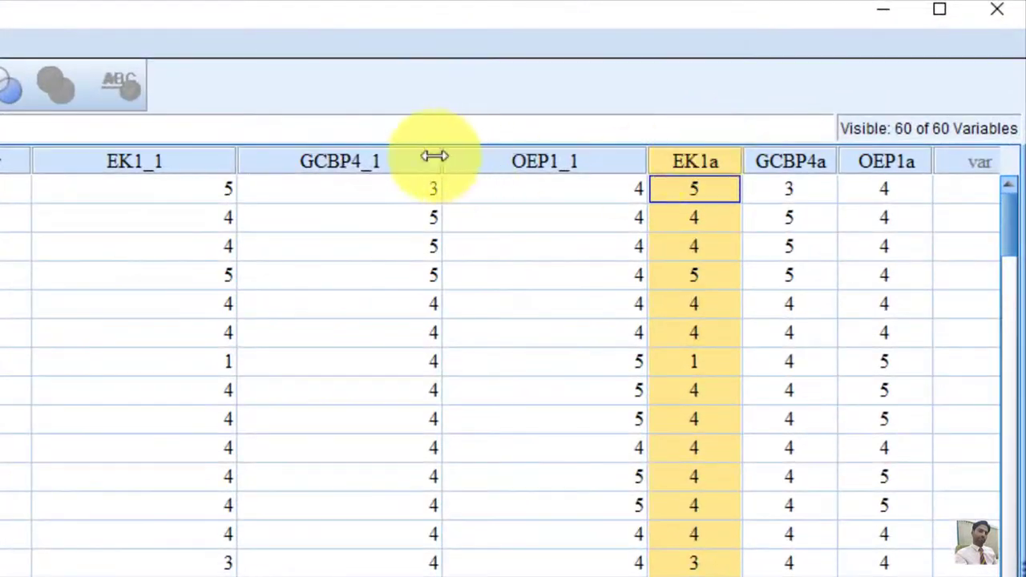
left_click(165, 162)
left_click(312, 165)
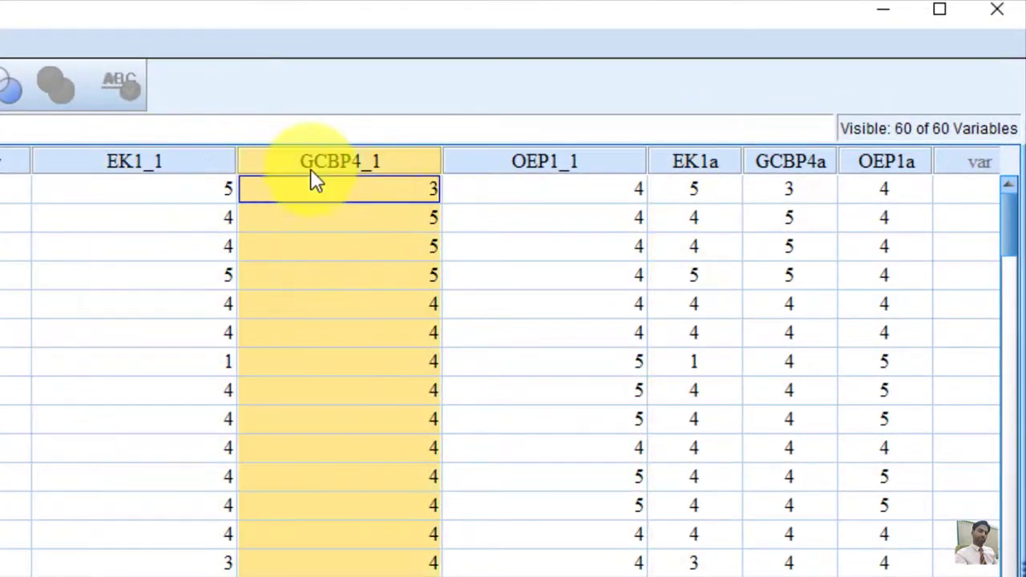
left_click(517, 163)
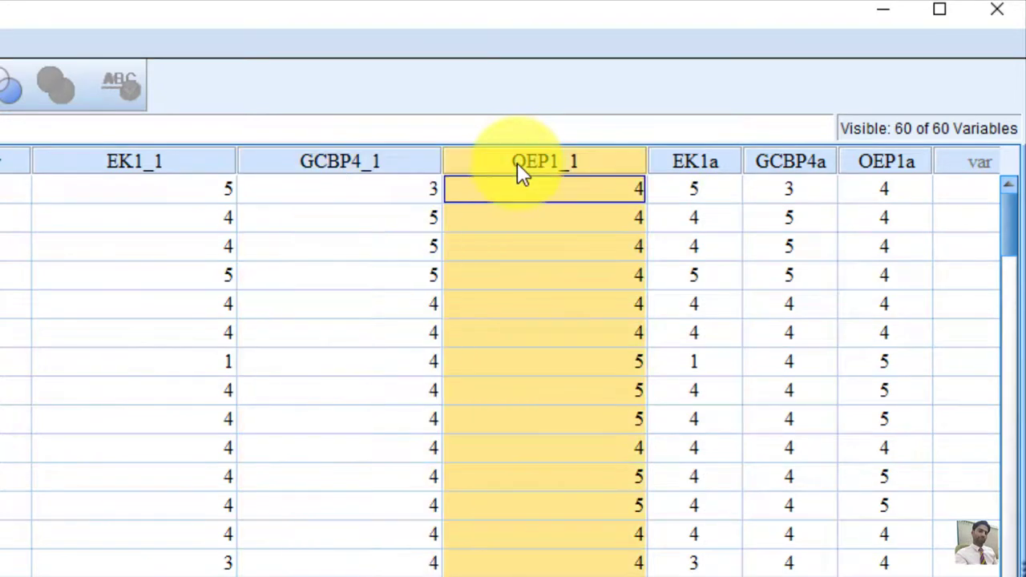
left_click(693, 162)
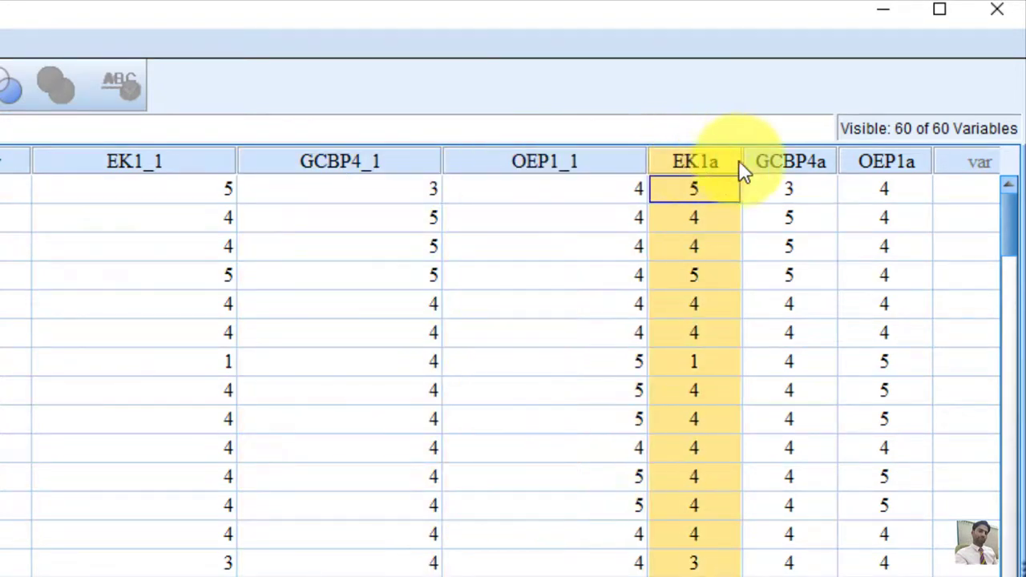
left_click(801, 162)
left_click(849, 165)
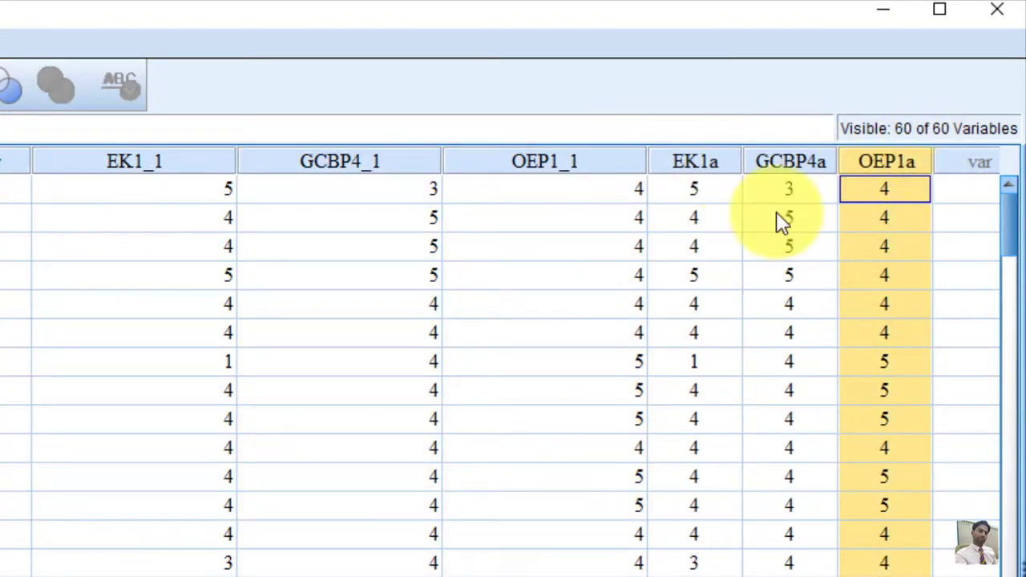